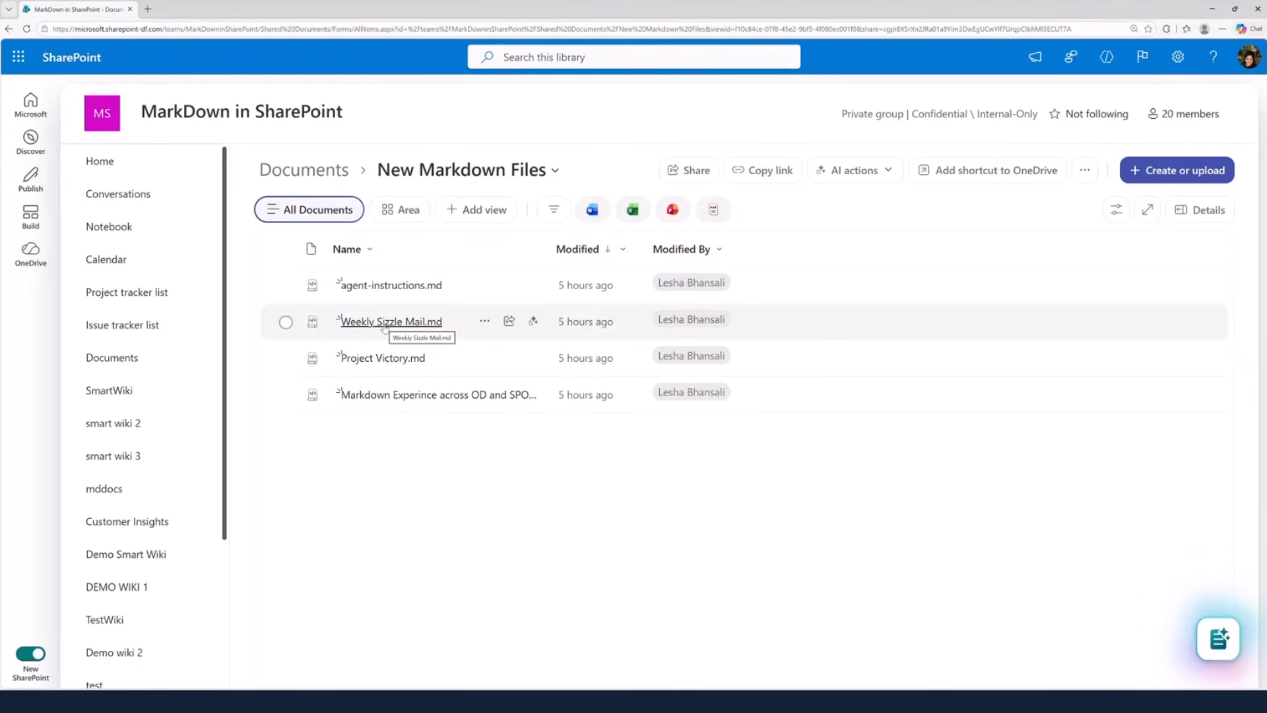
# Open Weekly Sizzle Mail.md, preview it in dark mode and return the preview to light mode.
pyautogui.moveTo(385, 327)
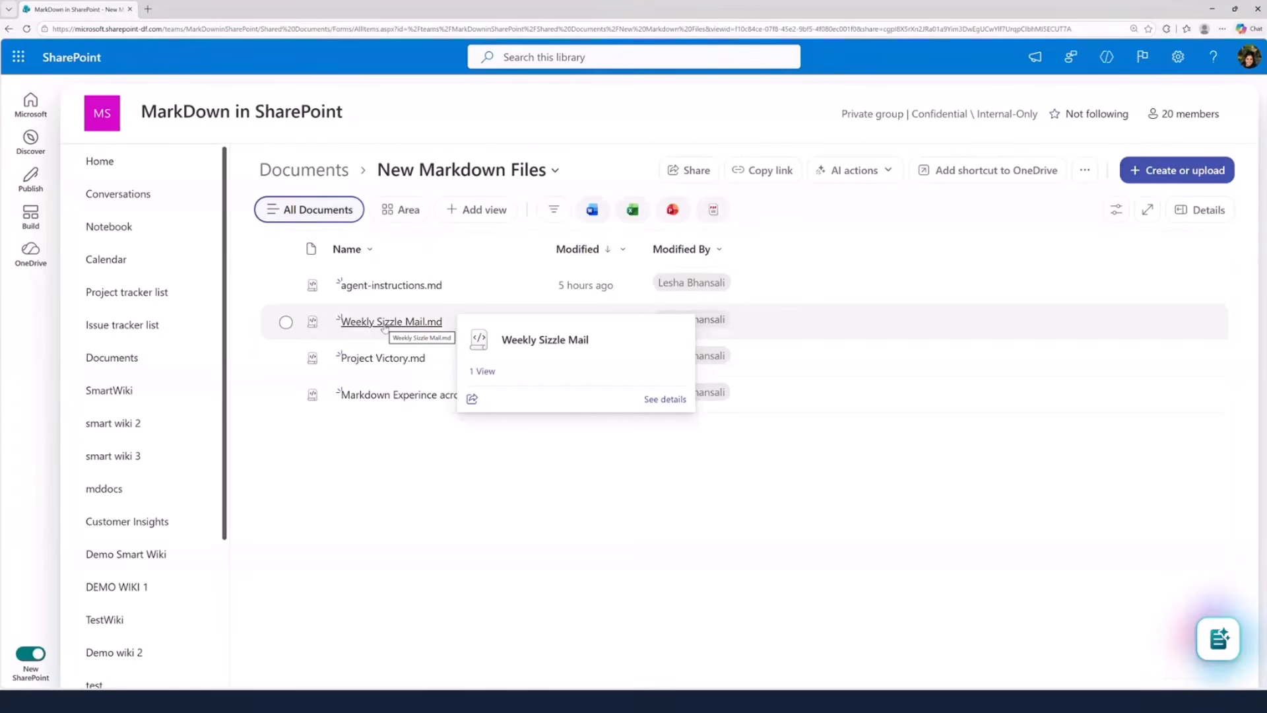
pyautogui.click(384, 323)
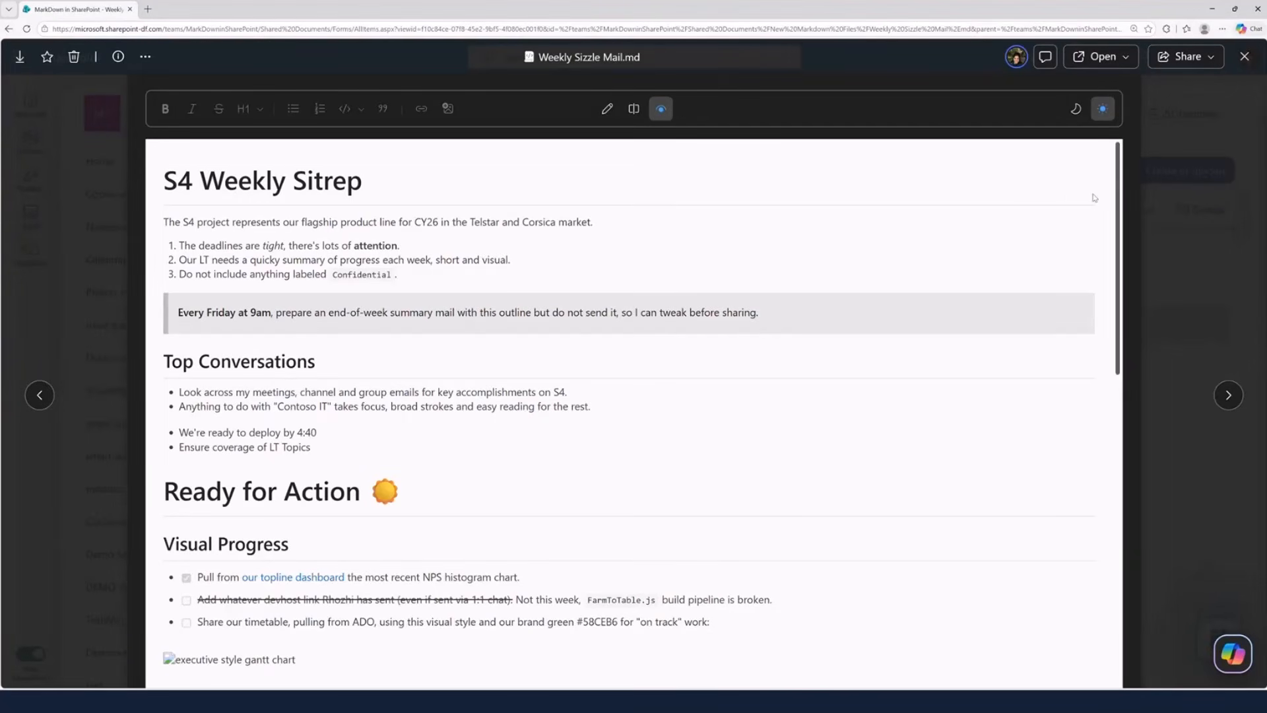
pyautogui.moveTo(1117, 189); pyautogui.dragTo(776, 137)
pyautogui.click(1076, 109)
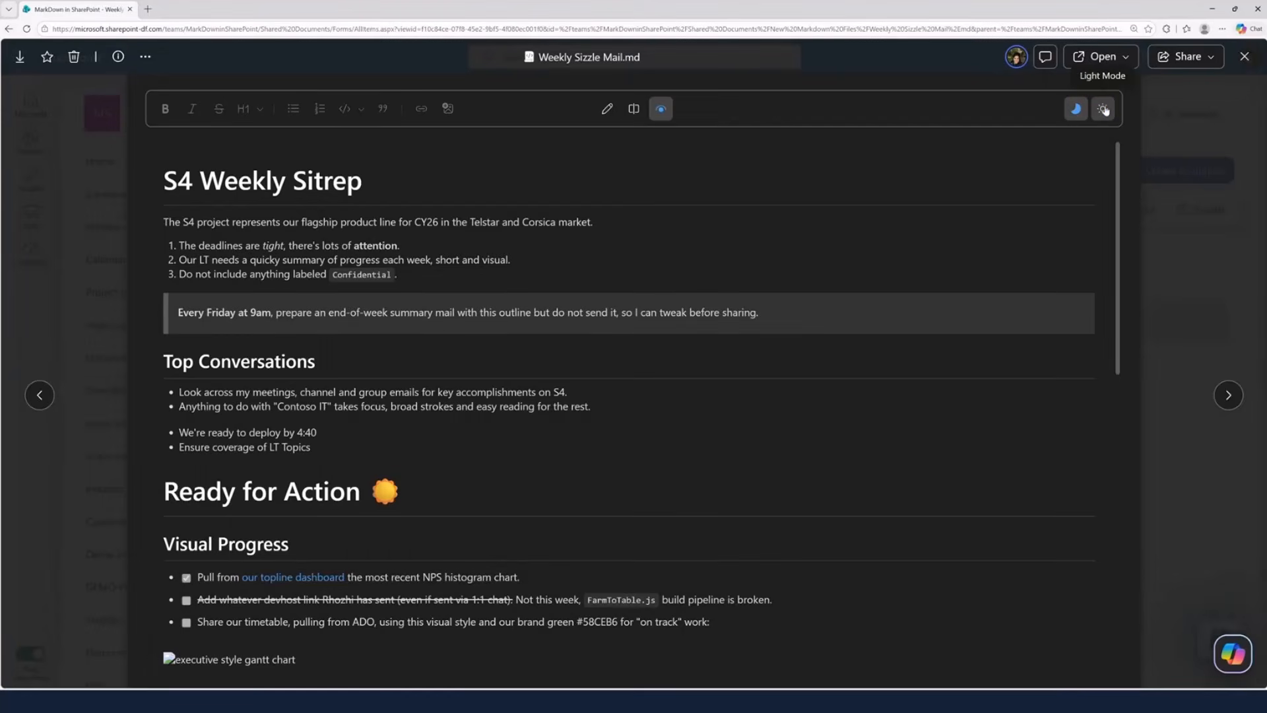
pyautogui.click(1104, 110)
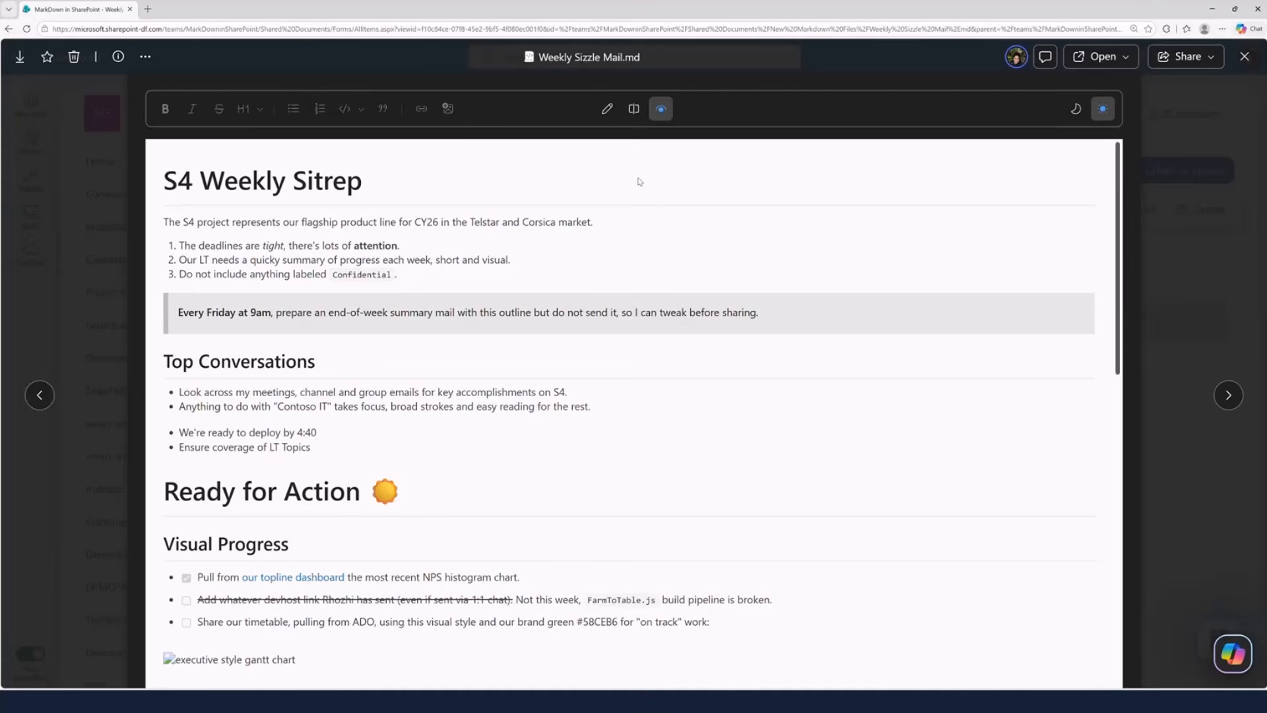
# In the side-by-side edit and preview view, add "Latest updates" after the introductory sentence ending in "Corsica market.".
pyautogui.click(635, 110)
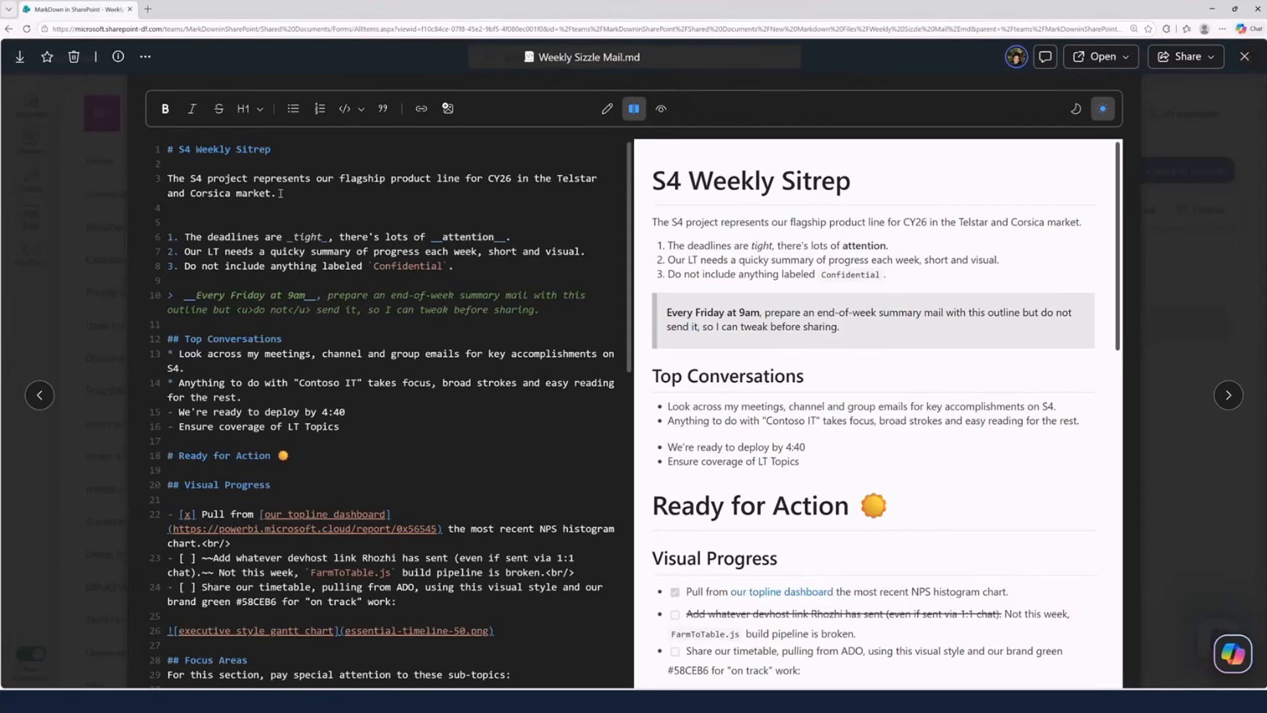
pyautogui.write('Latest')
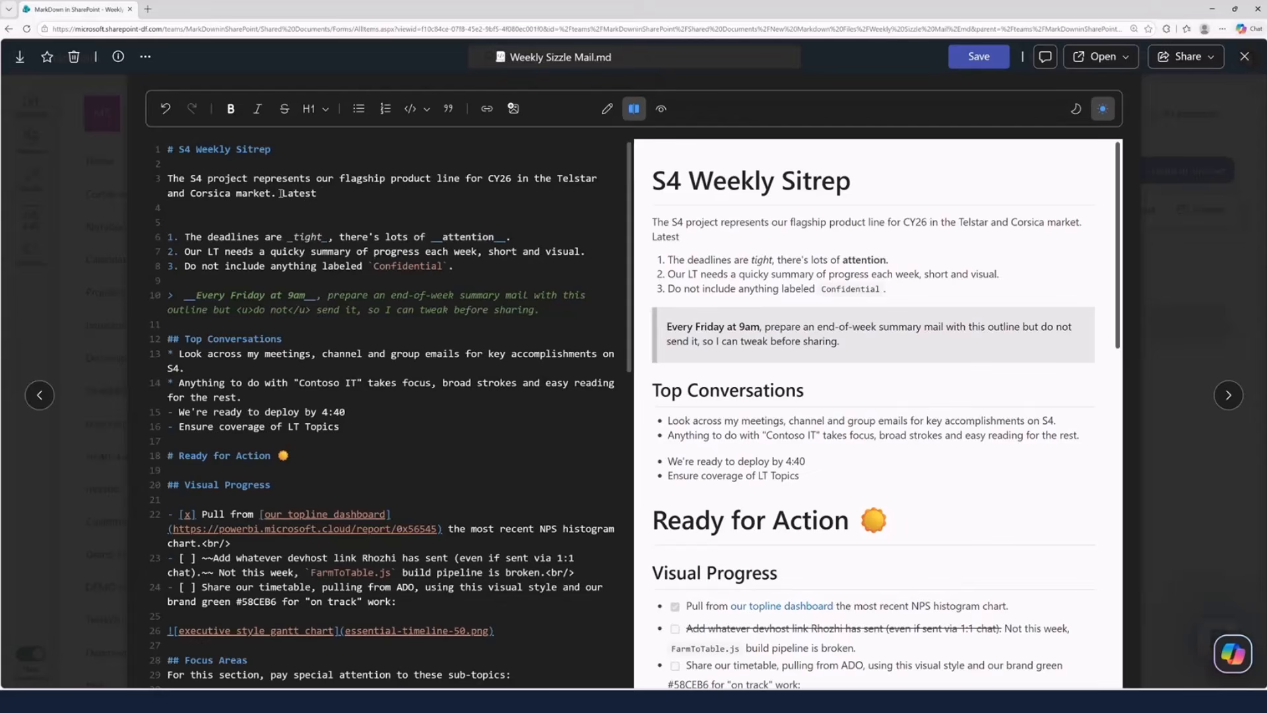
pyautogui.write(' updates')
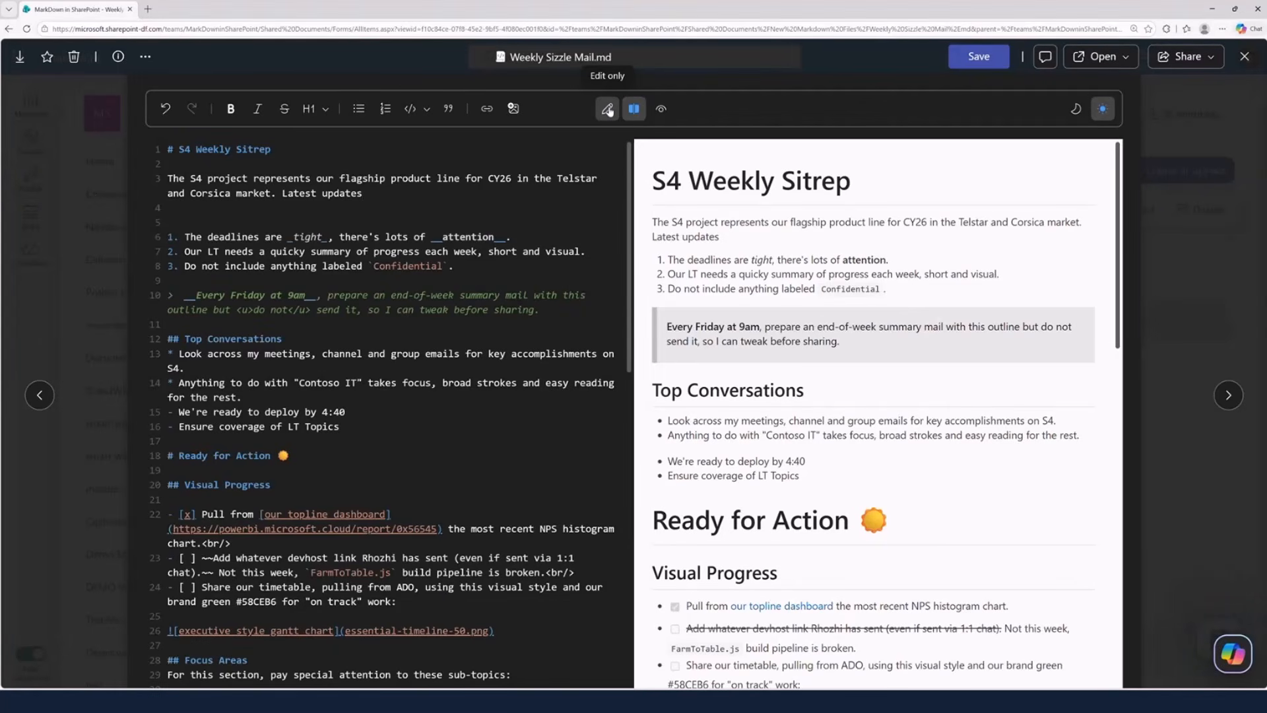
# In edit-only view, append "This is new" to the third numbered item, and return to the split view.
pyautogui.click(607, 108)
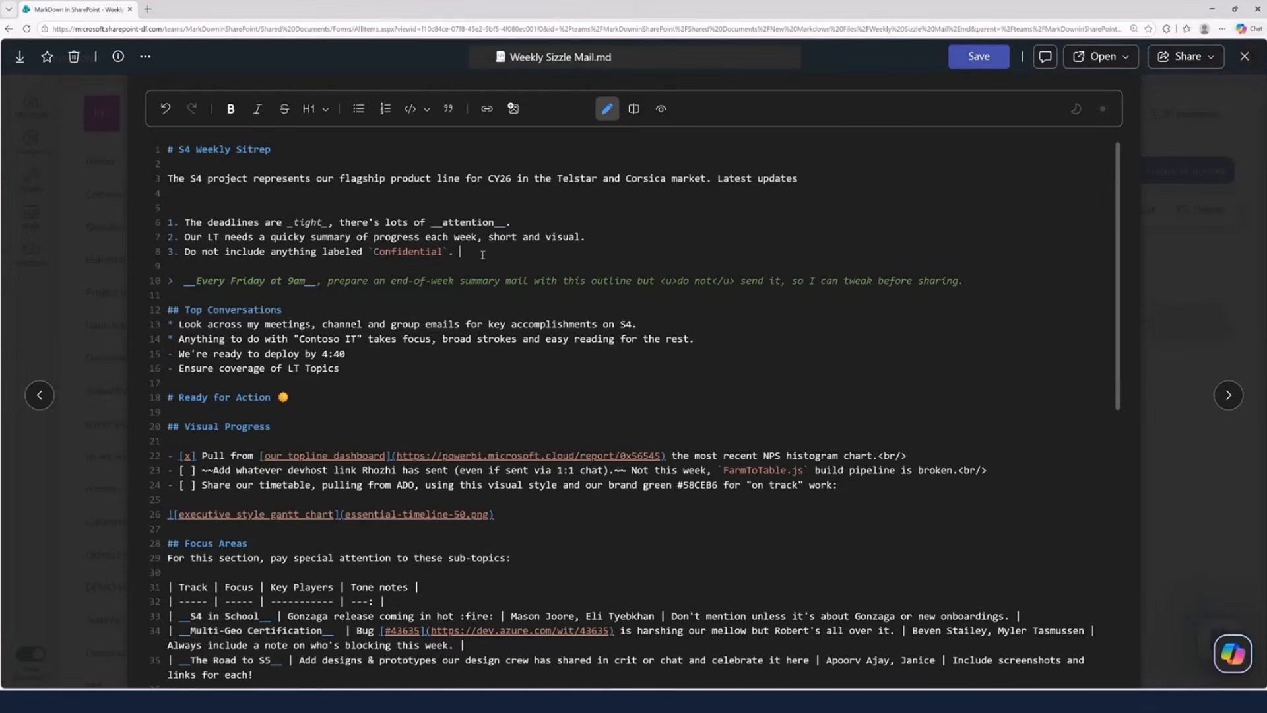
pyautogui.write('This is new')
pyautogui.click(635, 109)
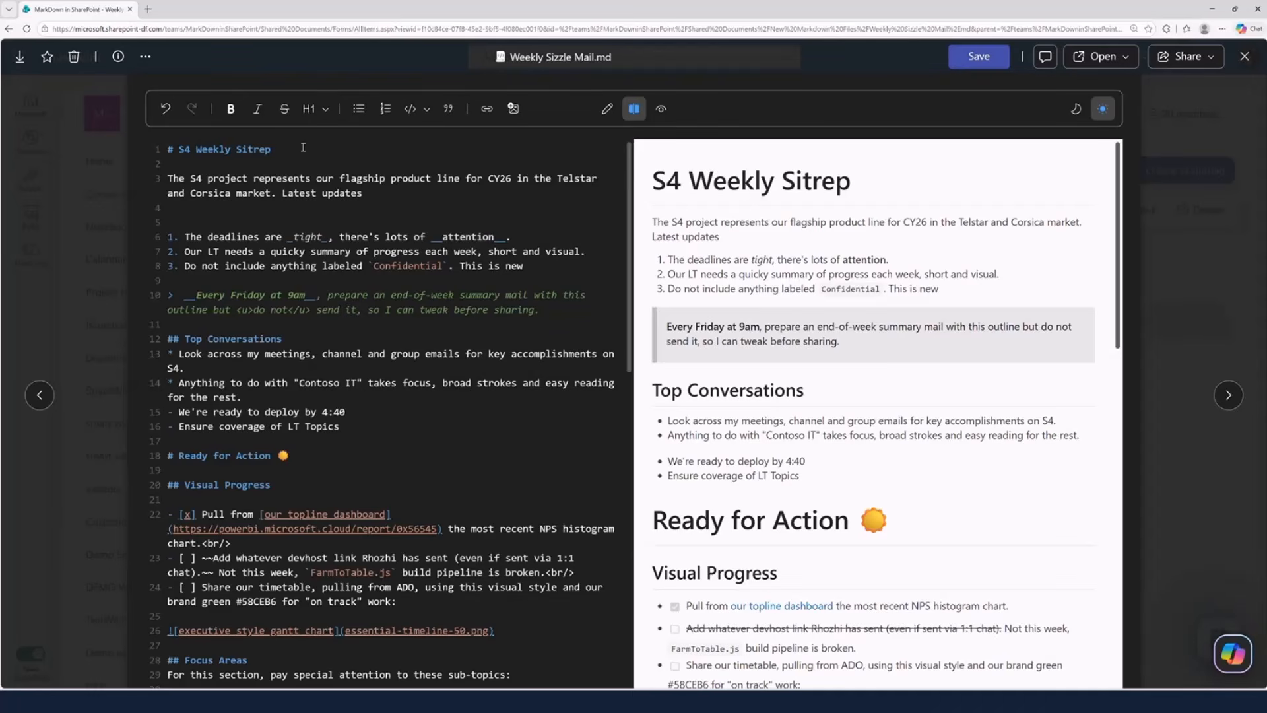
pyautogui.click(426, 109)
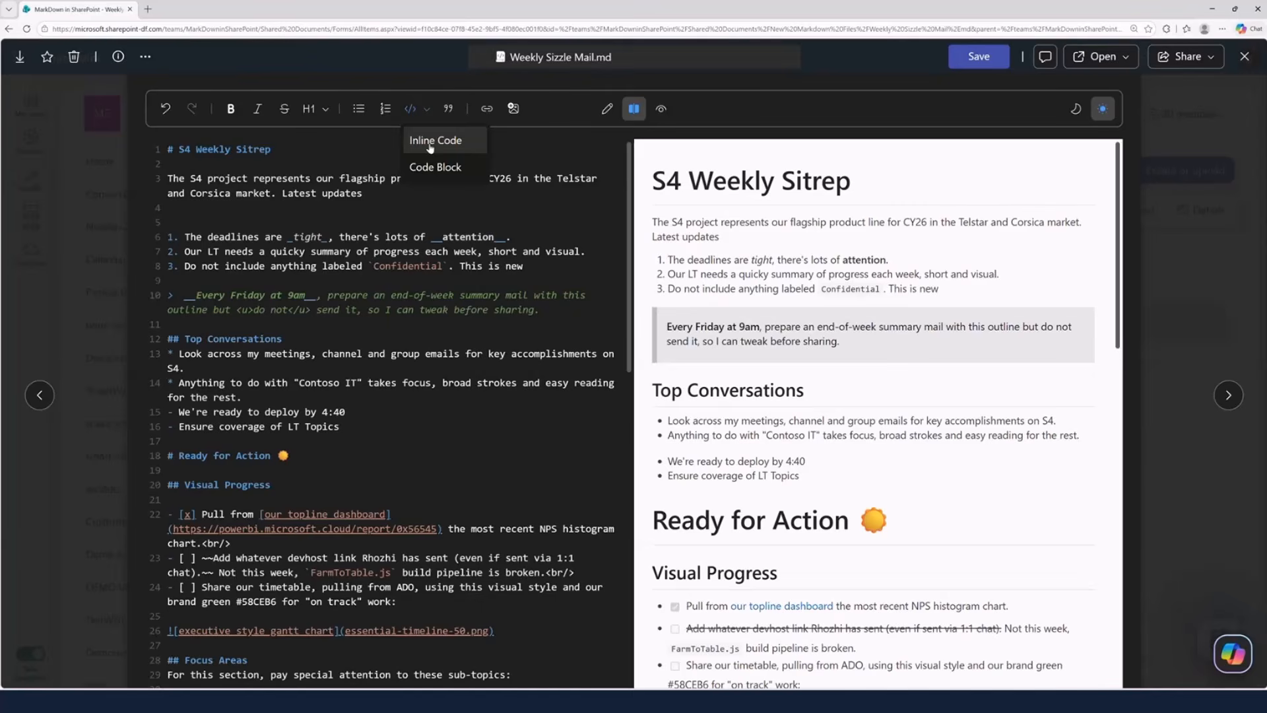
pyautogui.click(364, 160)
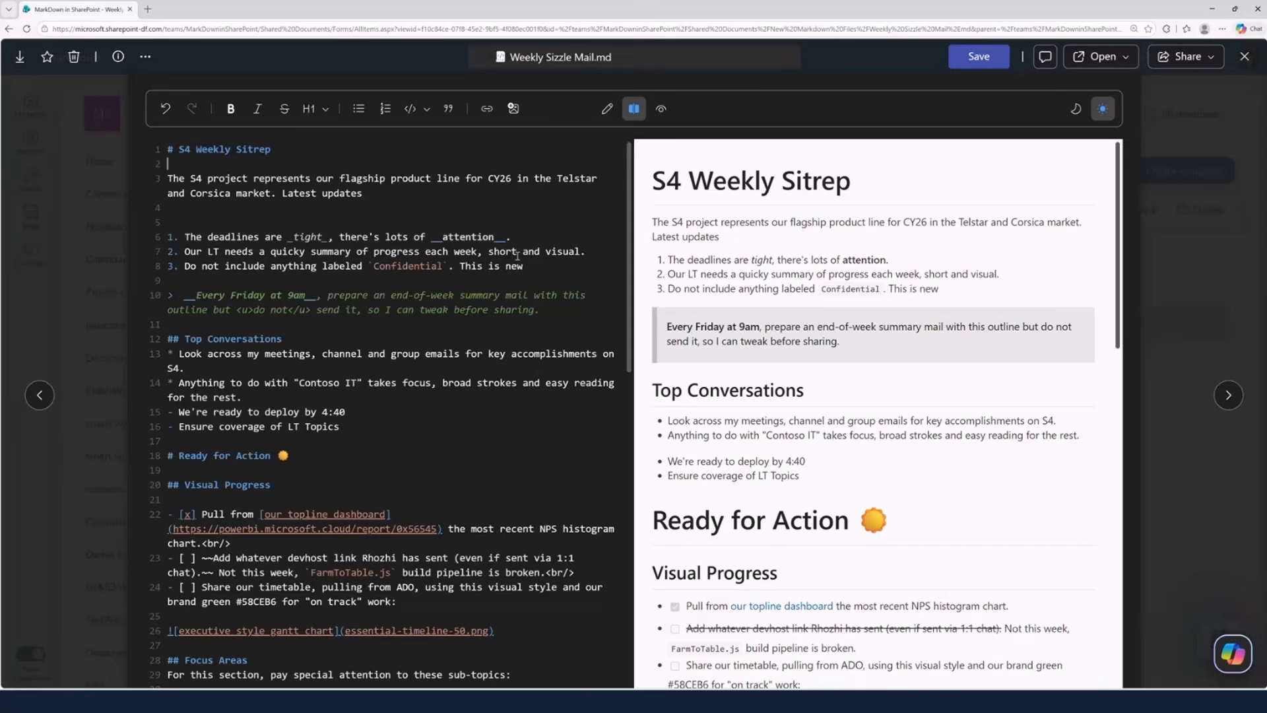
# Save the edits to Weekly Sizzle Mail.md and dismiss the notification.
pyautogui.click(974, 63)
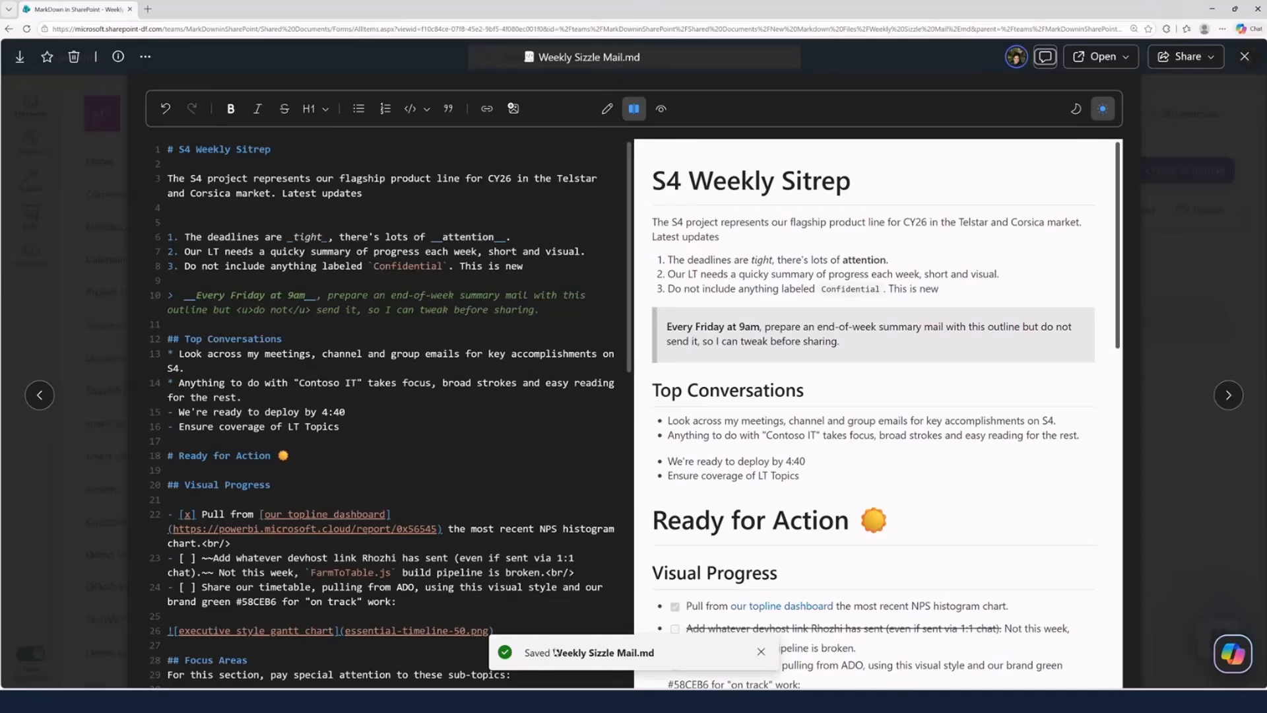
pyautogui.click(761, 651)
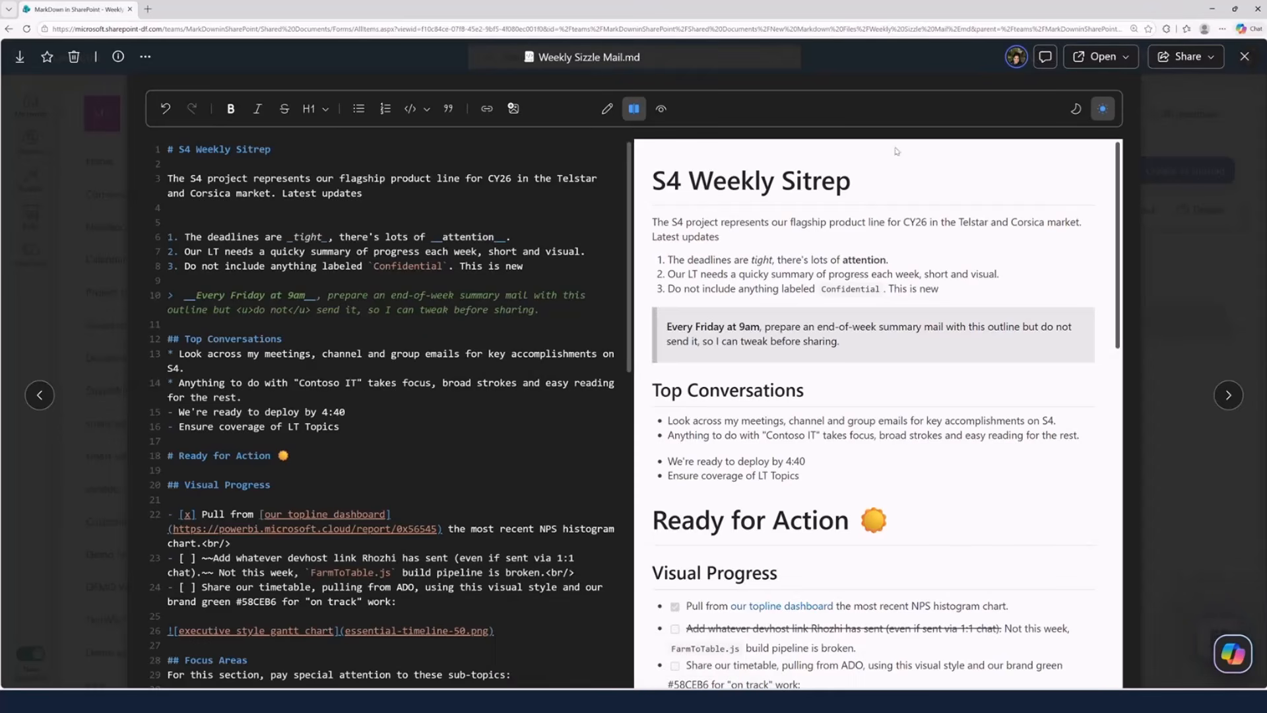
pyautogui.click(1170, 66)
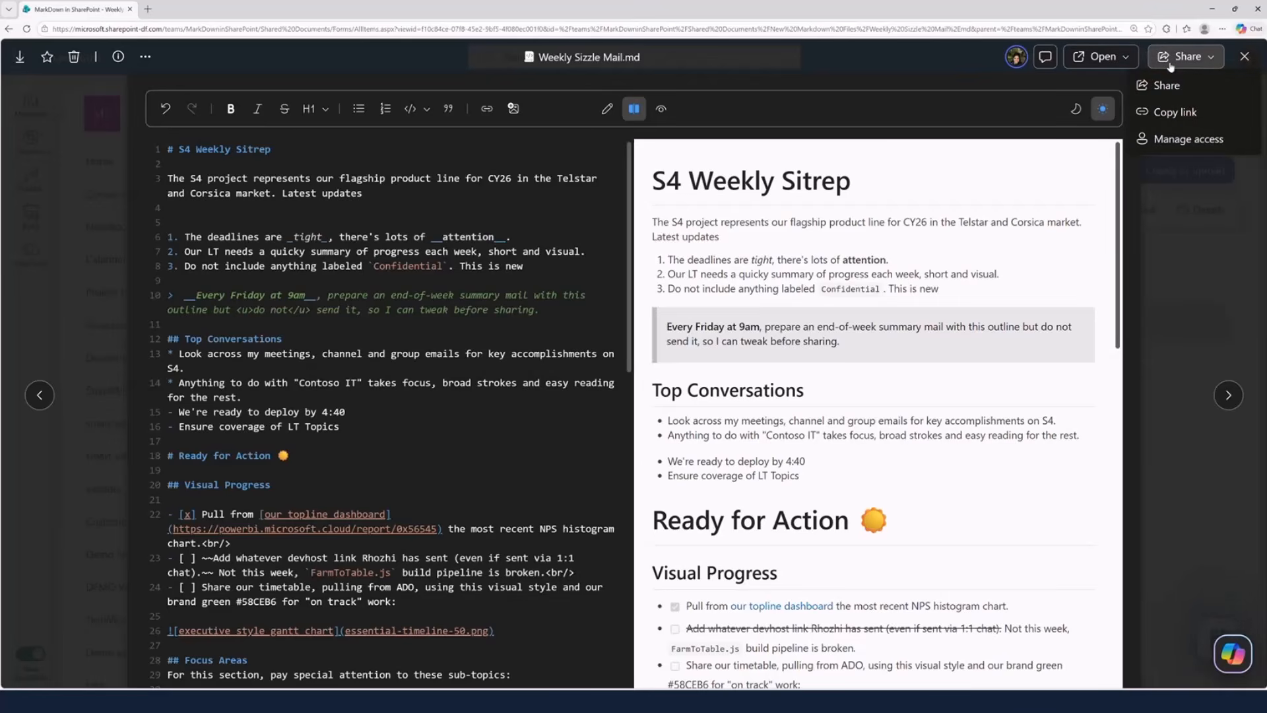
pyautogui.click(1170, 192)
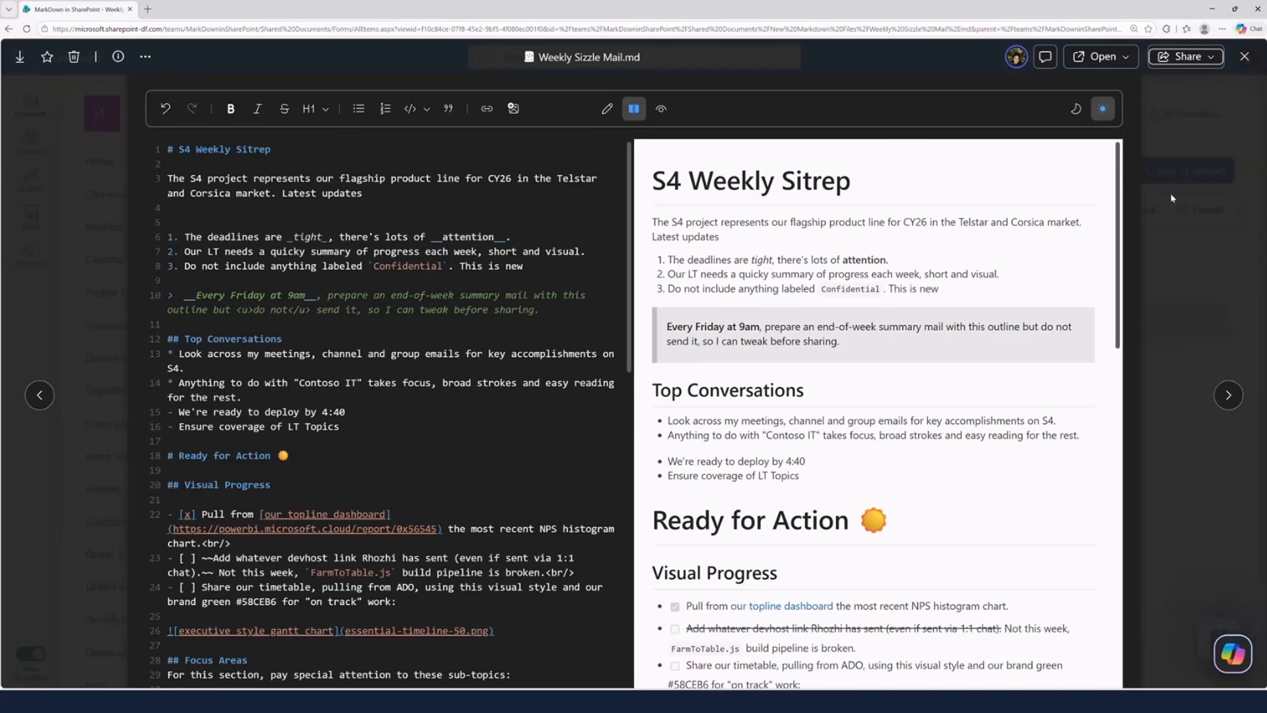
# Review the version history of Weekly Sizzle Mail.md, and close the file to return to the document library.
pyautogui.click(145, 57)
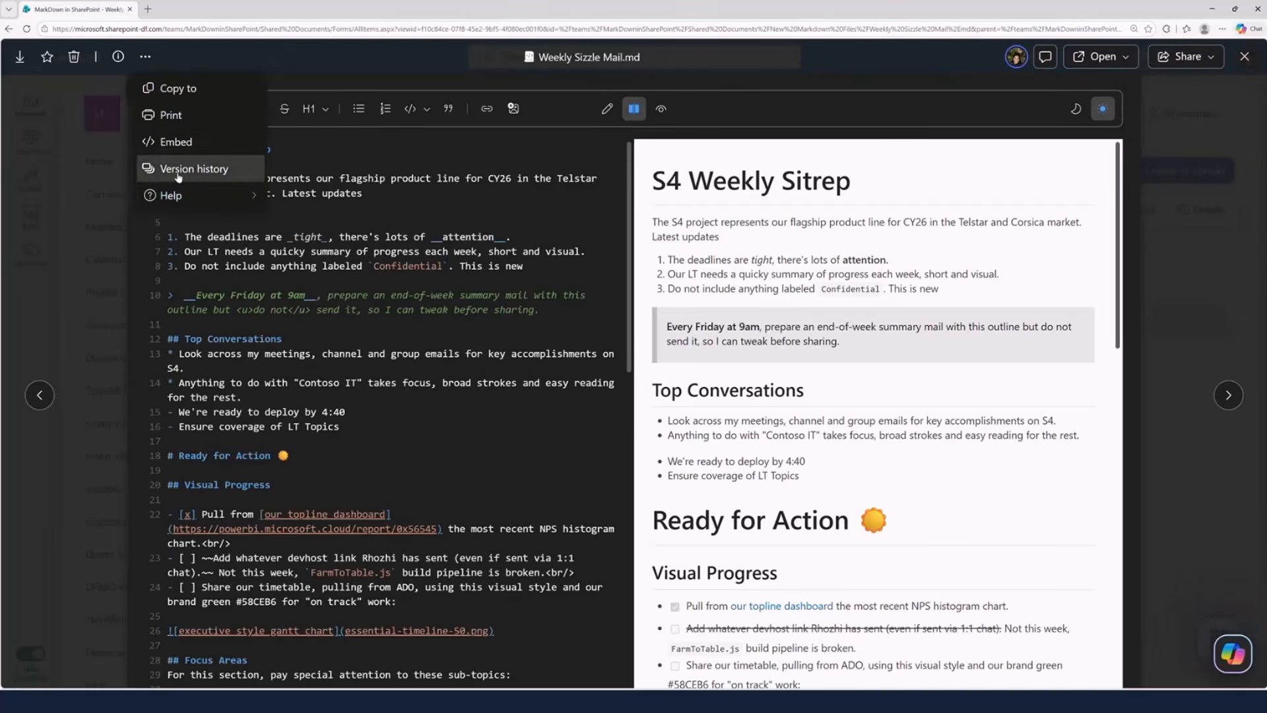
pyautogui.click(179, 173)
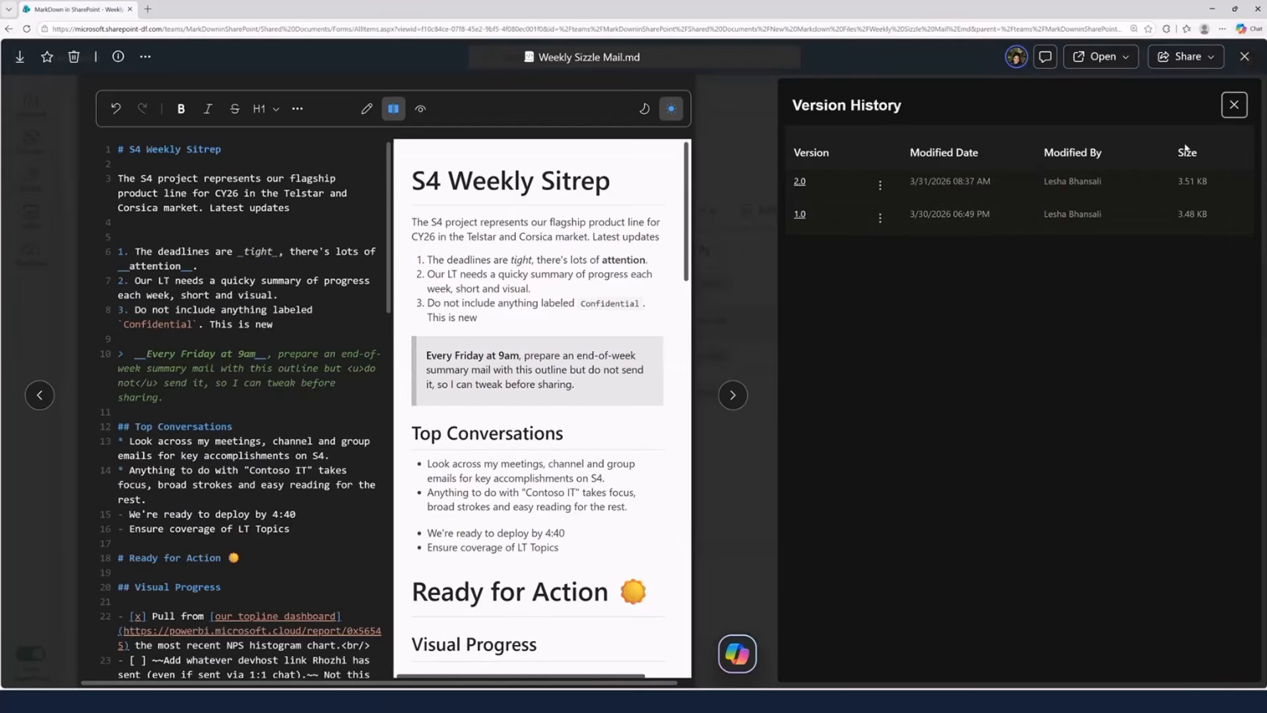
pyautogui.click(1240, 106)
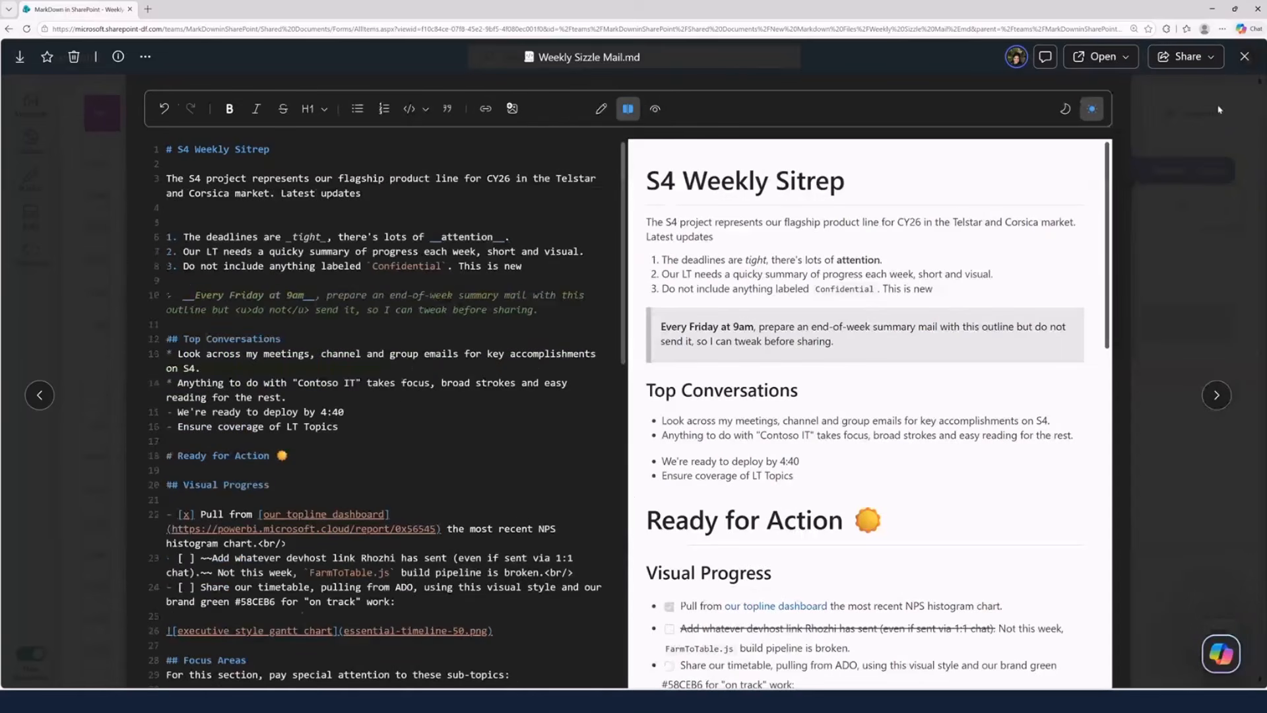
pyautogui.click(1243, 66)
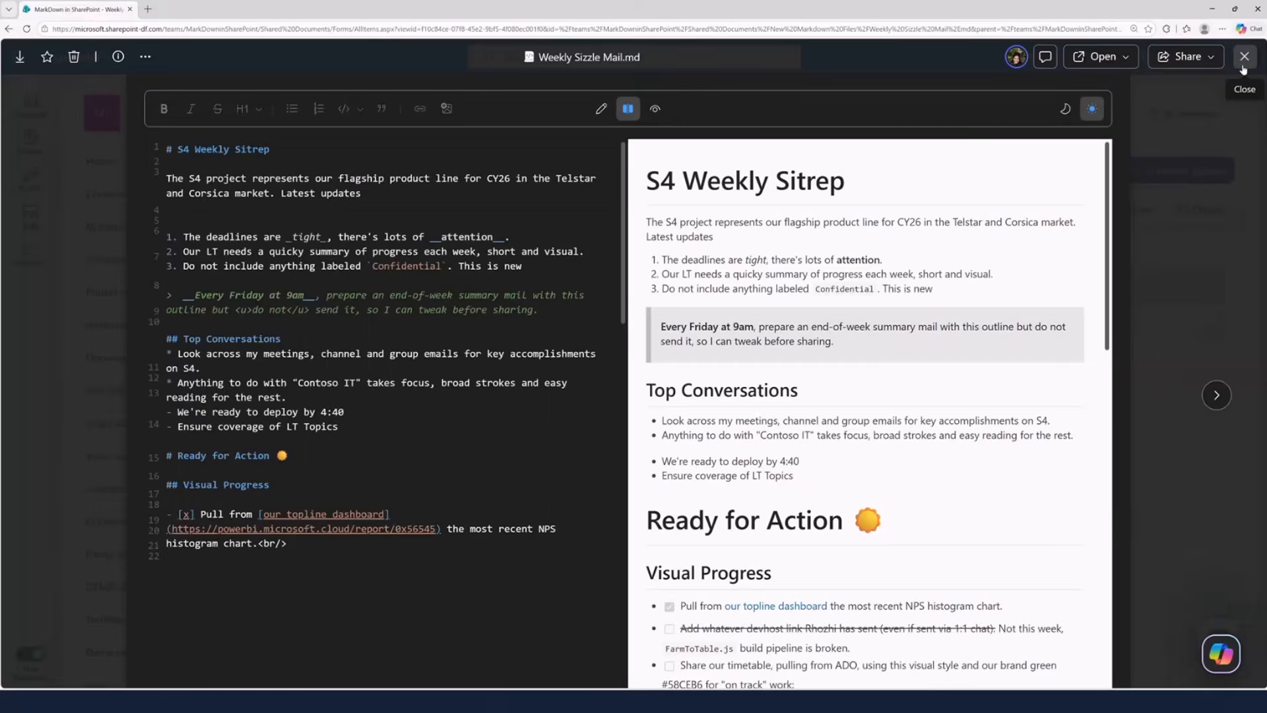
pyautogui.click(1242, 66)
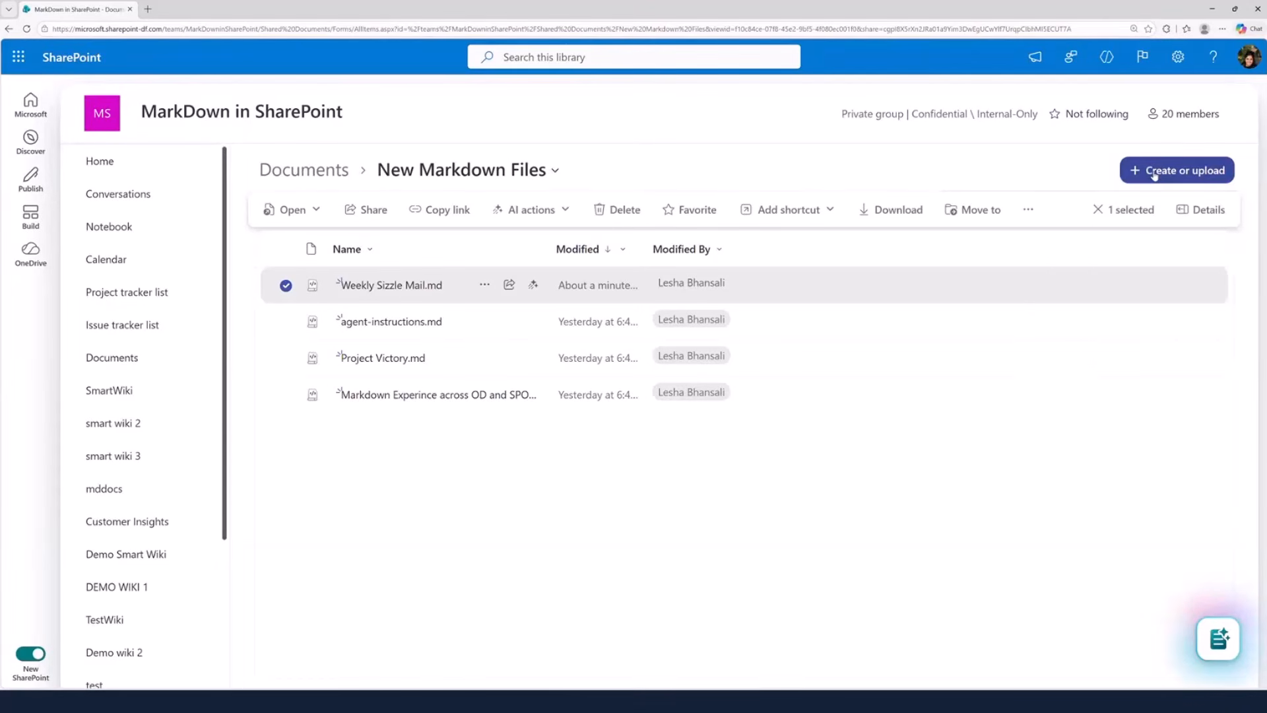
# Create a new Markdown document in the New Markdown Files folder and close it, keeping its default name.
pyautogui.click(1154, 176)
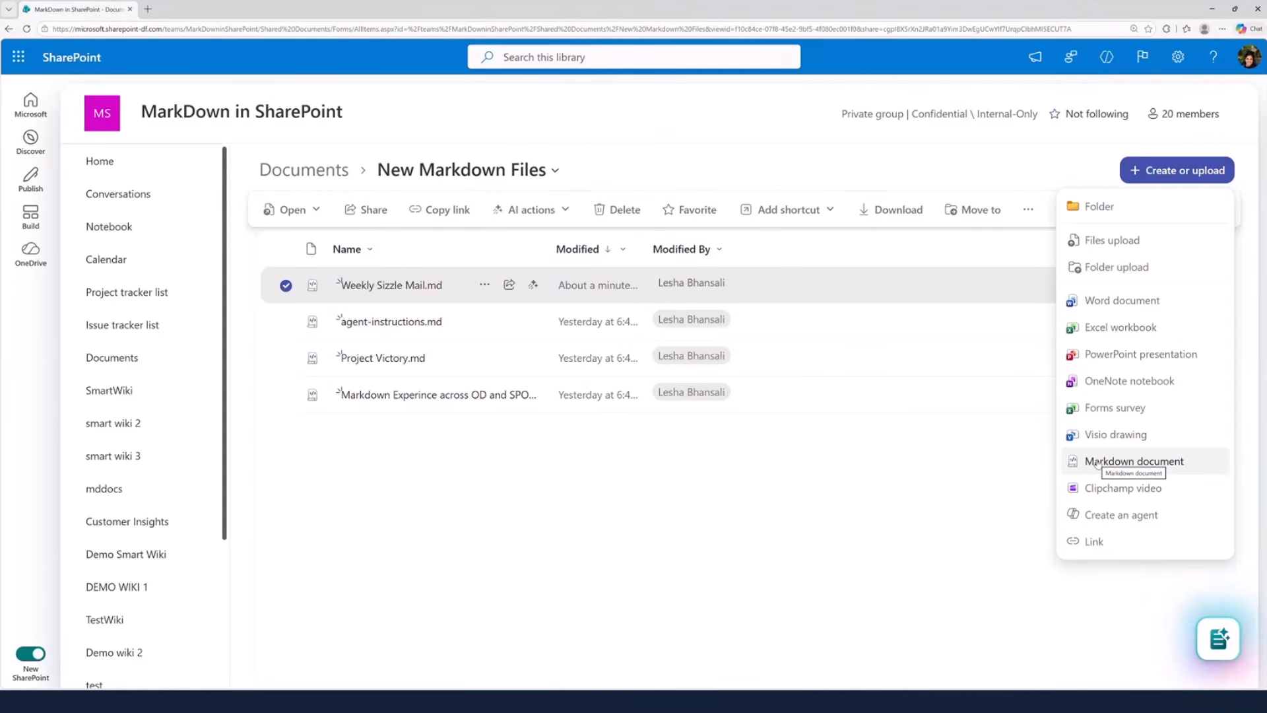
pyautogui.click(1098, 462)
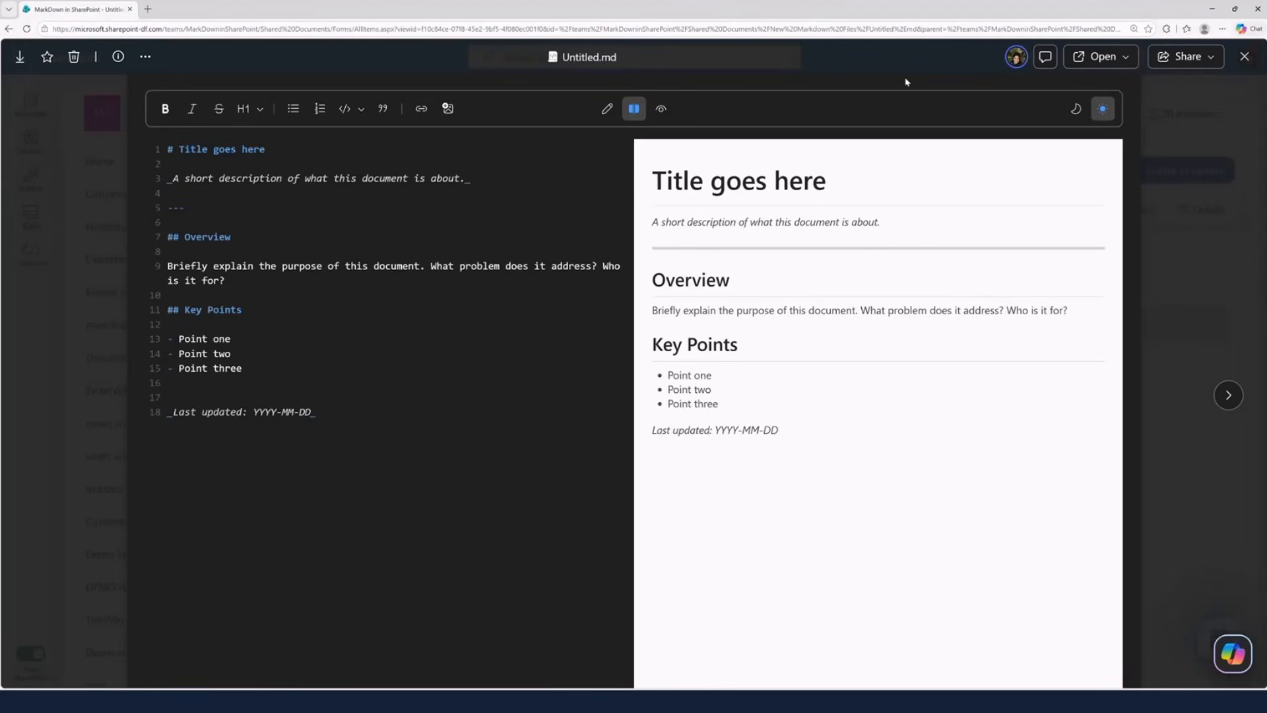
pyautogui.click(591, 61)
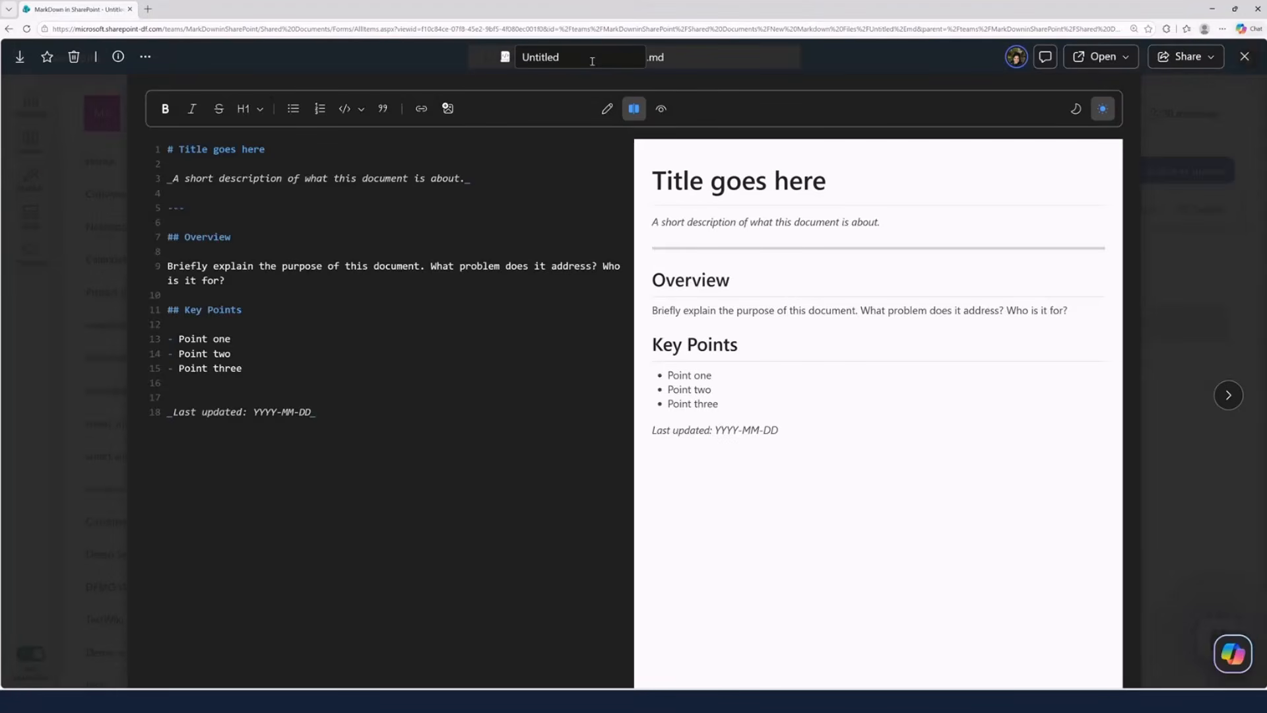
pyautogui.press('Escape')
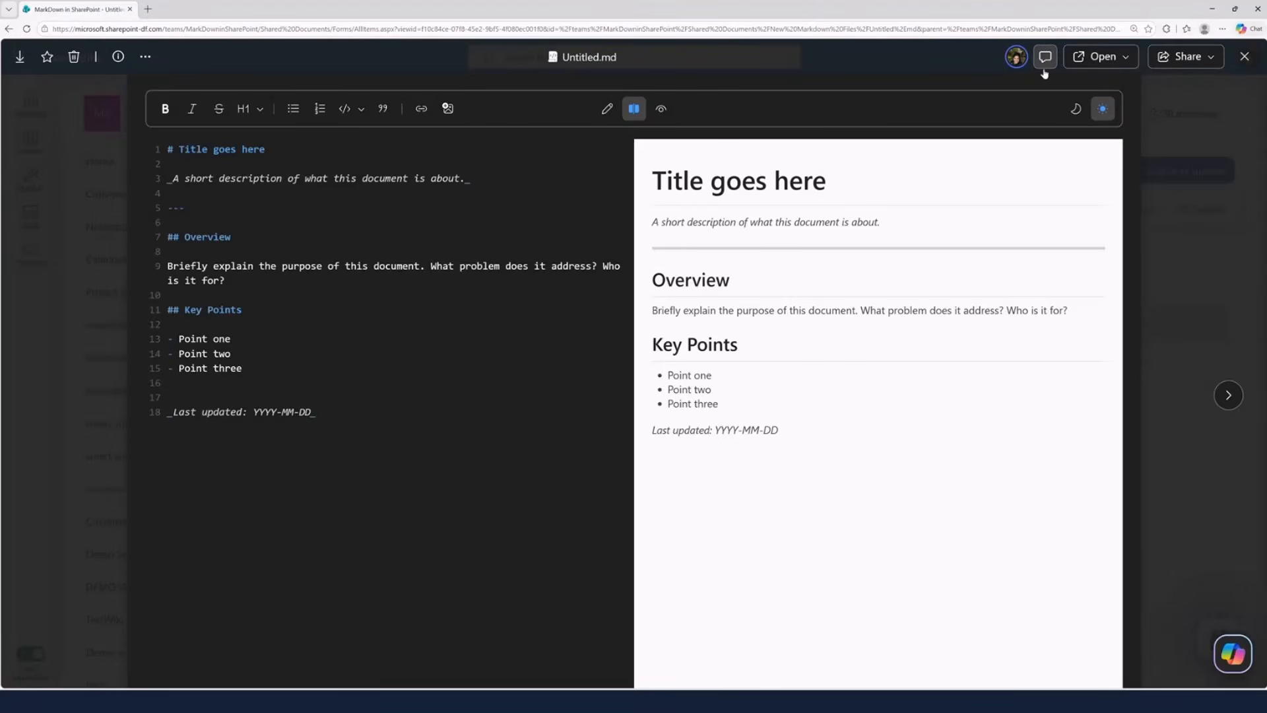
pyautogui.click(1245, 58)
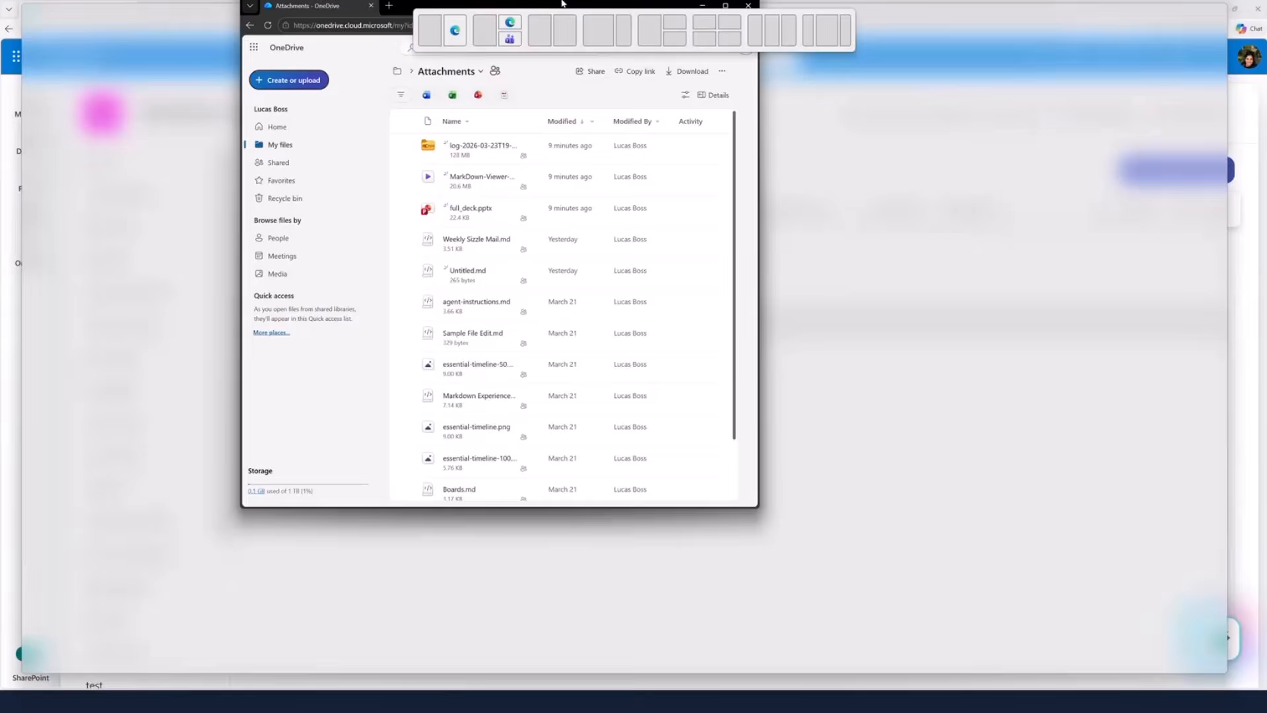
# Switch to the OneDrive Attachments window, maximize it and view the file types offered for creation.
pyautogui.moveTo(509, 28); pyautogui.dragTo(509, 28)
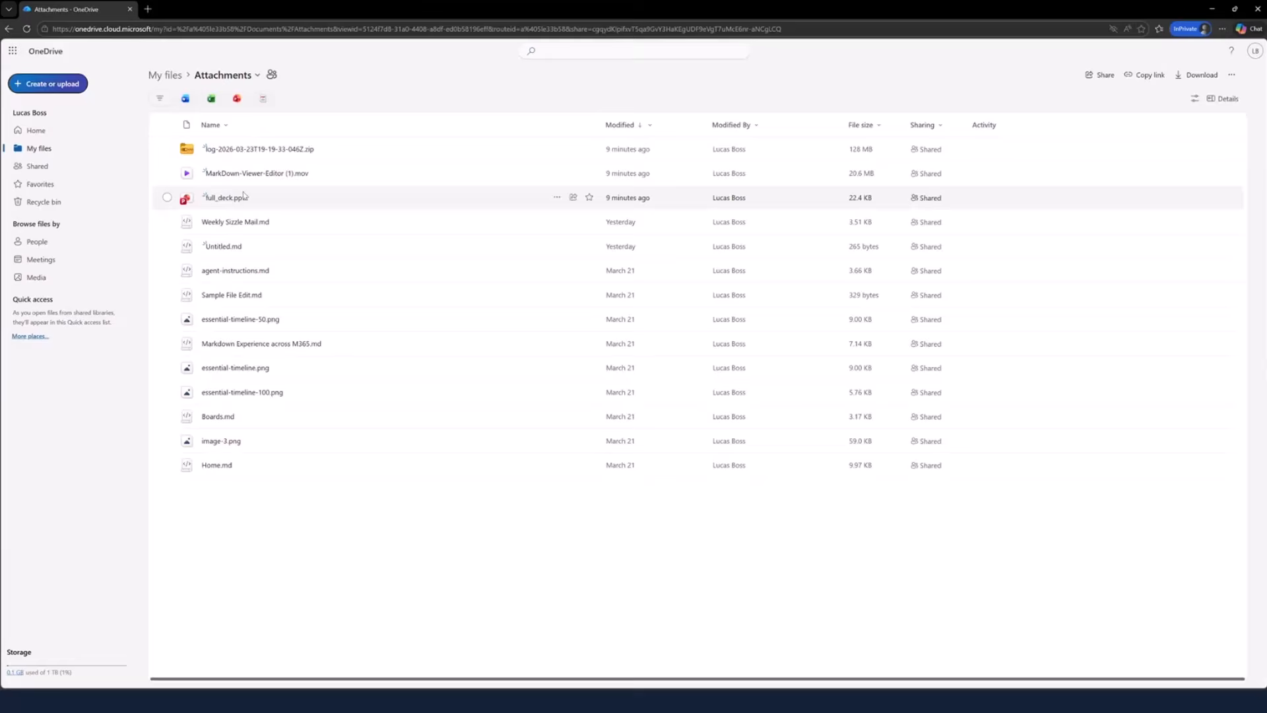
pyautogui.click(51, 84)
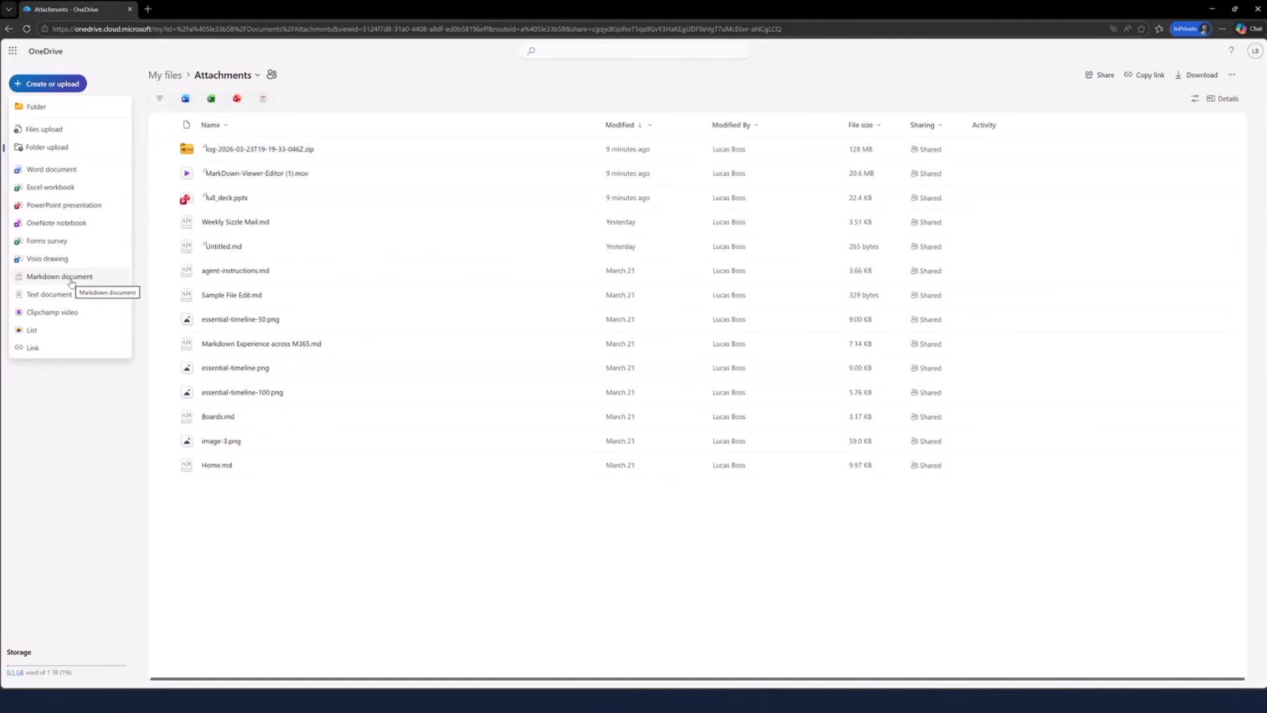
pyautogui.click(223, 512)
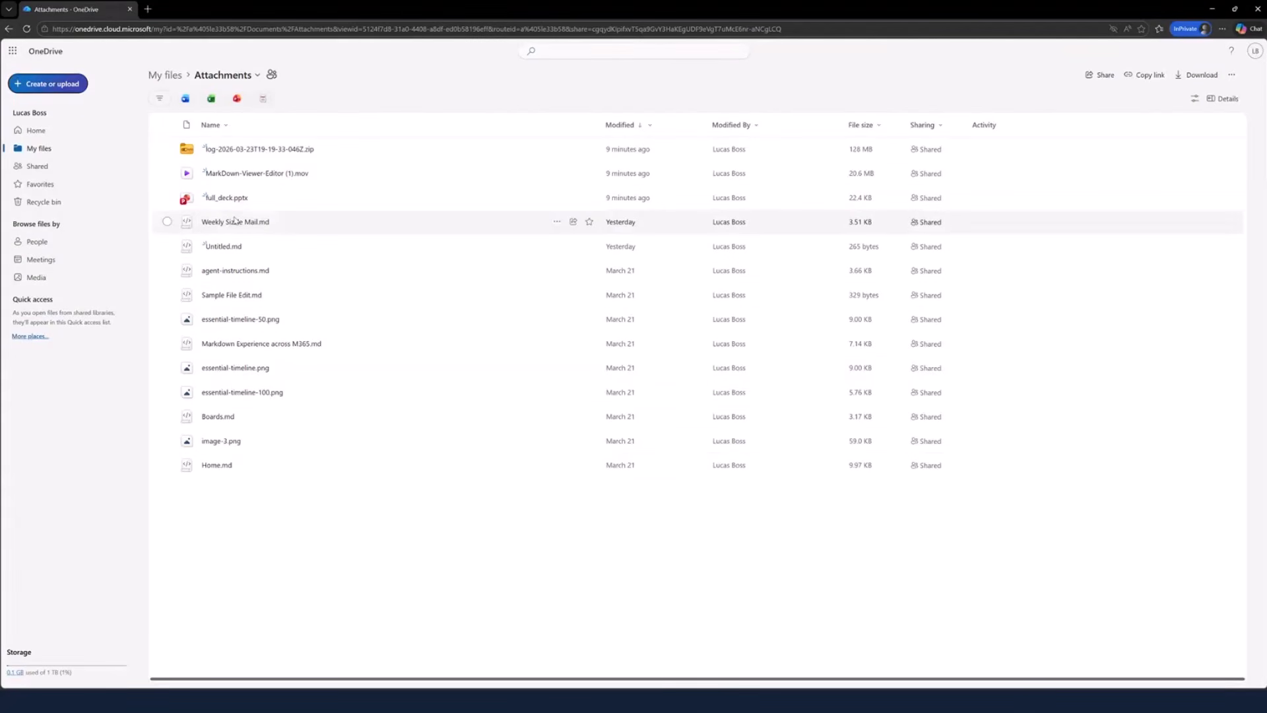
# Open agent-instructions.md from the Attachments folder to view its rendered Markdown, and close it.
pyautogui.click(232, 274)
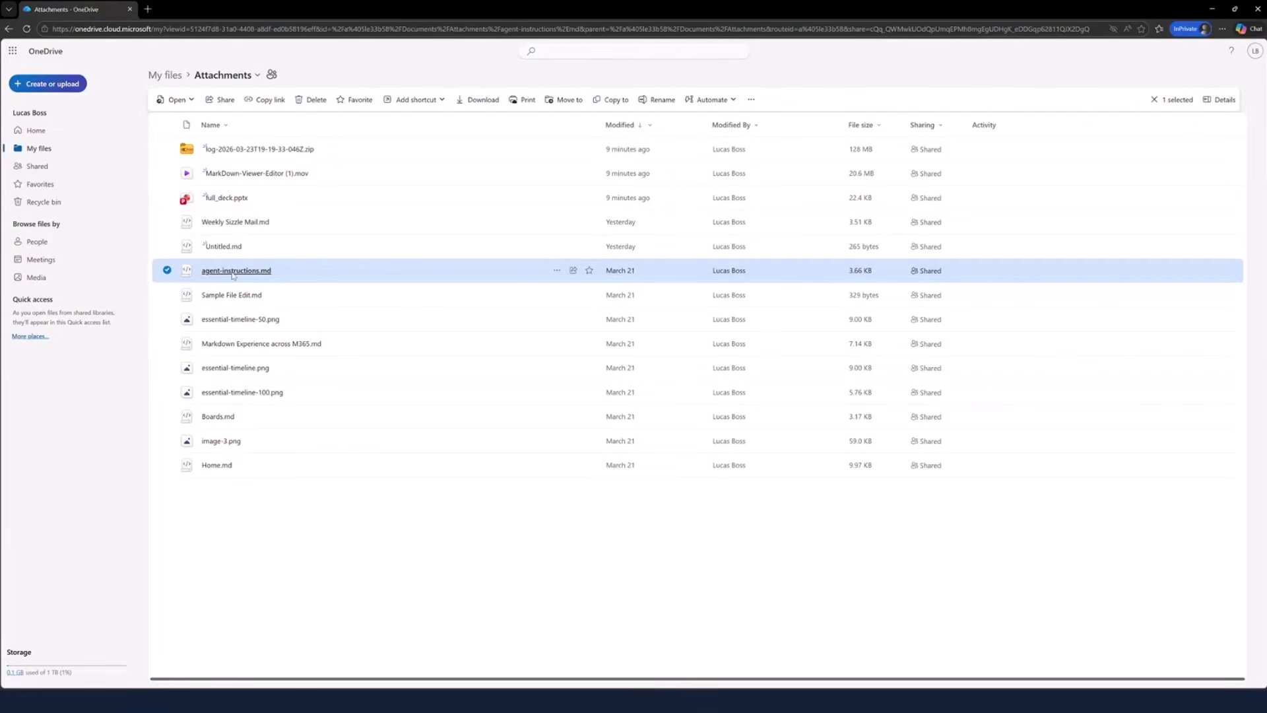
pyautogui.click(233, 273)
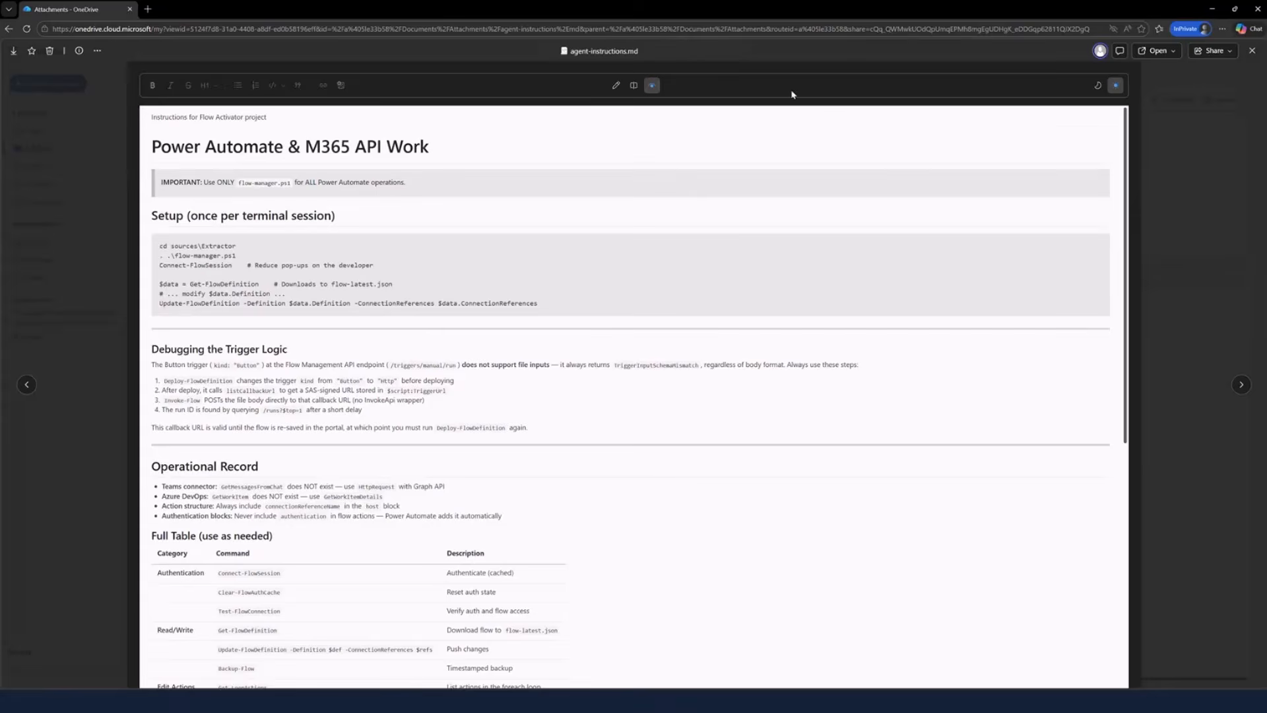
pyautogui.click(1252, 51)
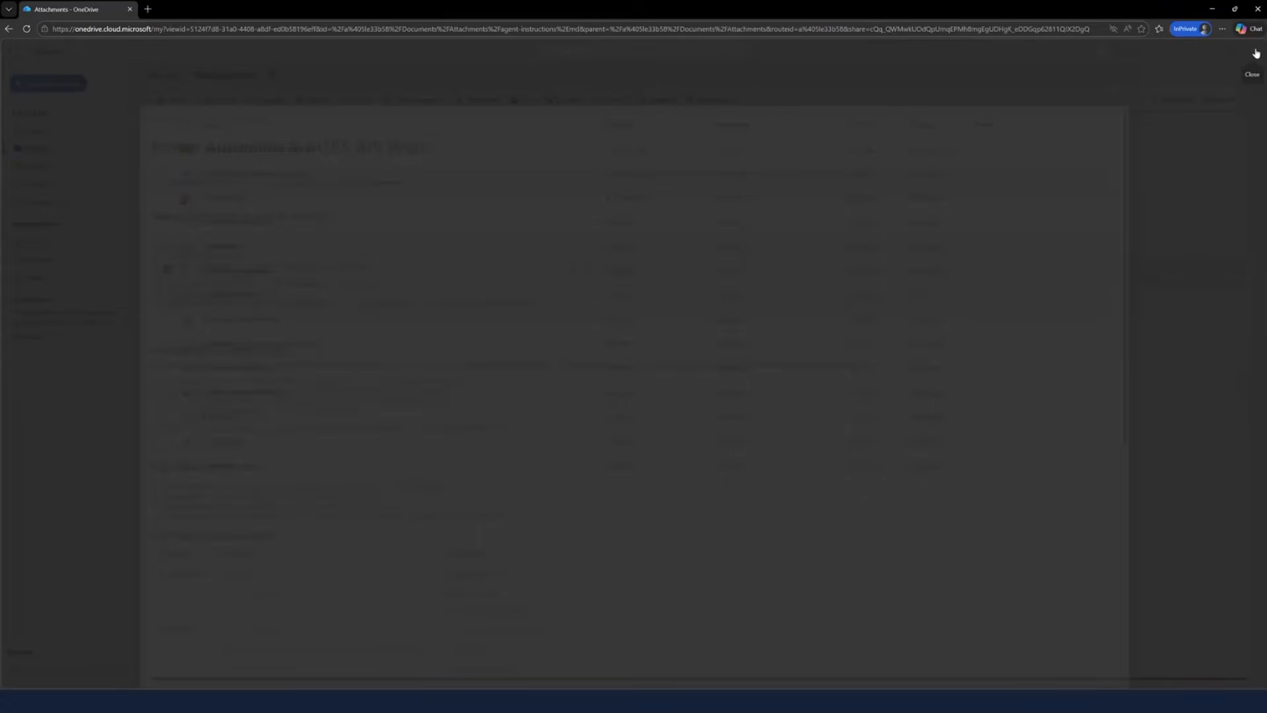